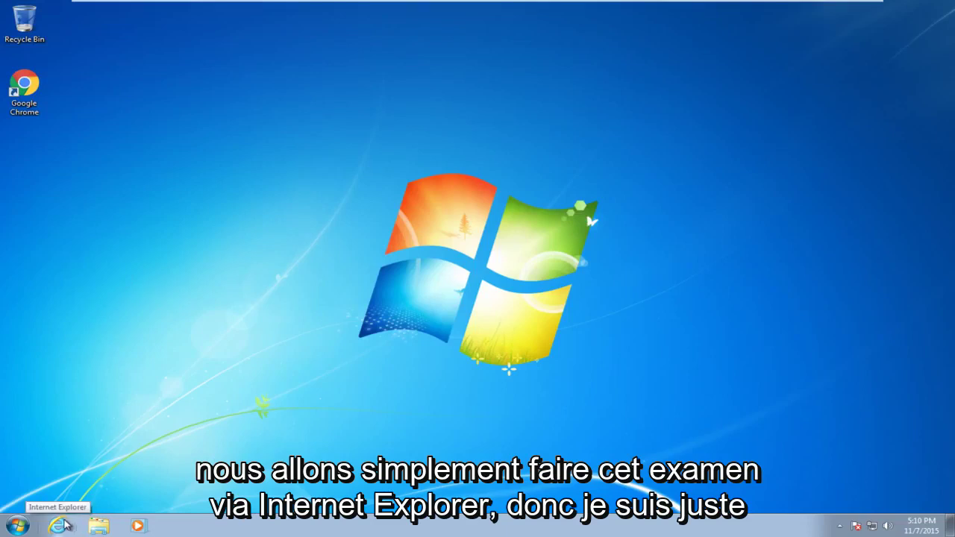
- Search Google for 'mozilla firefox' in a maximized Internet Explorer window
click(59, 526)
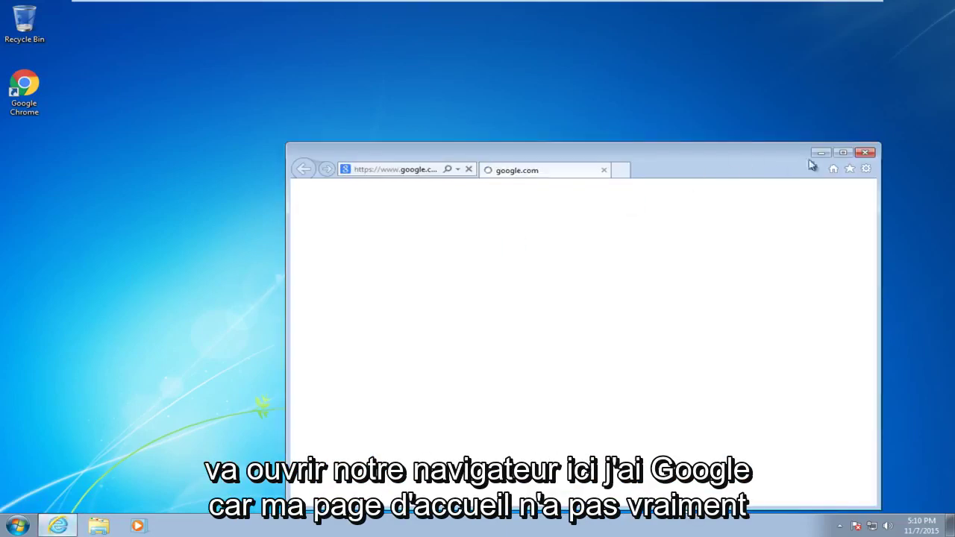
click(844, 155)
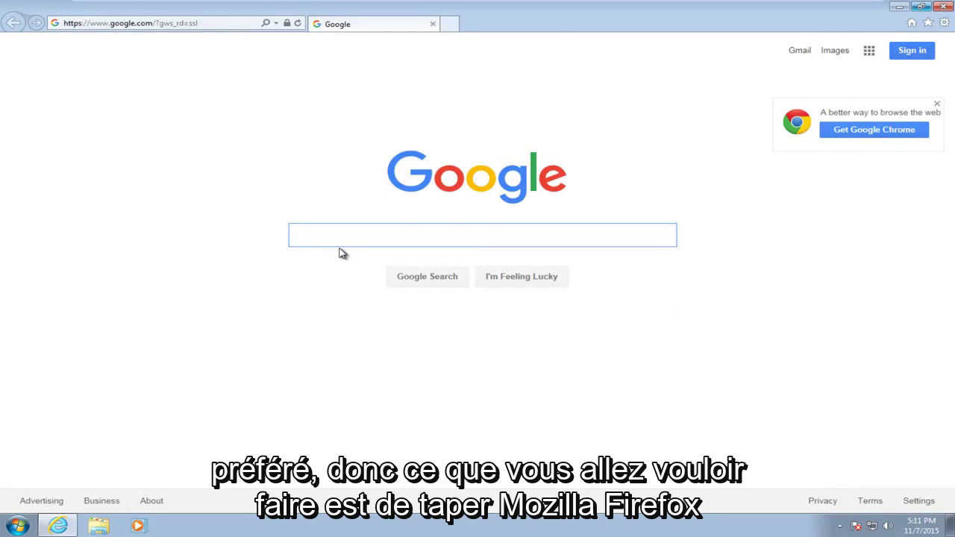
text(mozi)
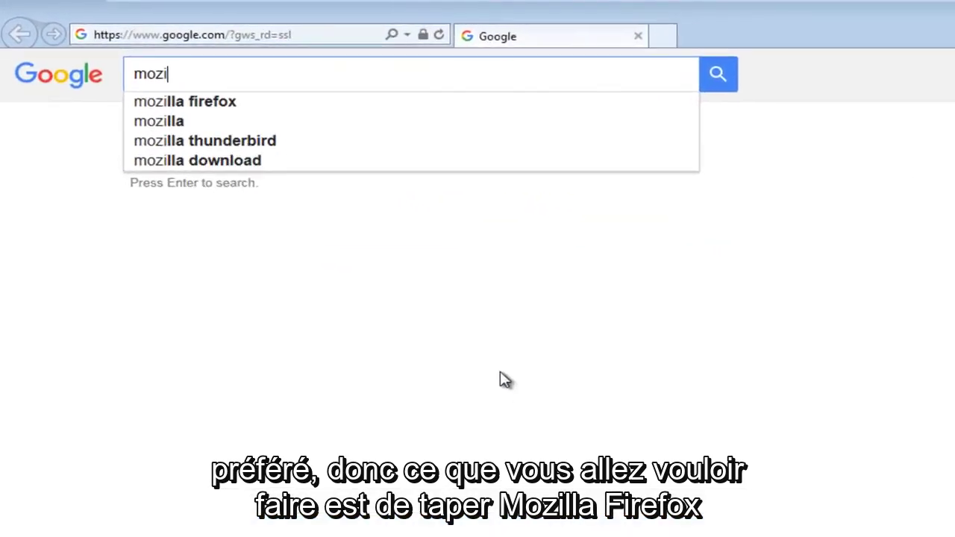
text(lla firef)
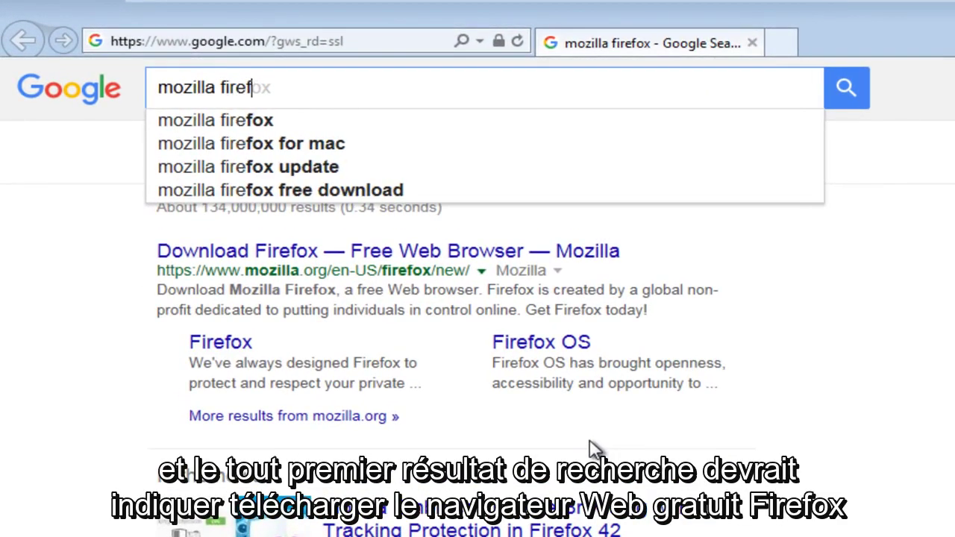
text(ox)
key(Return)
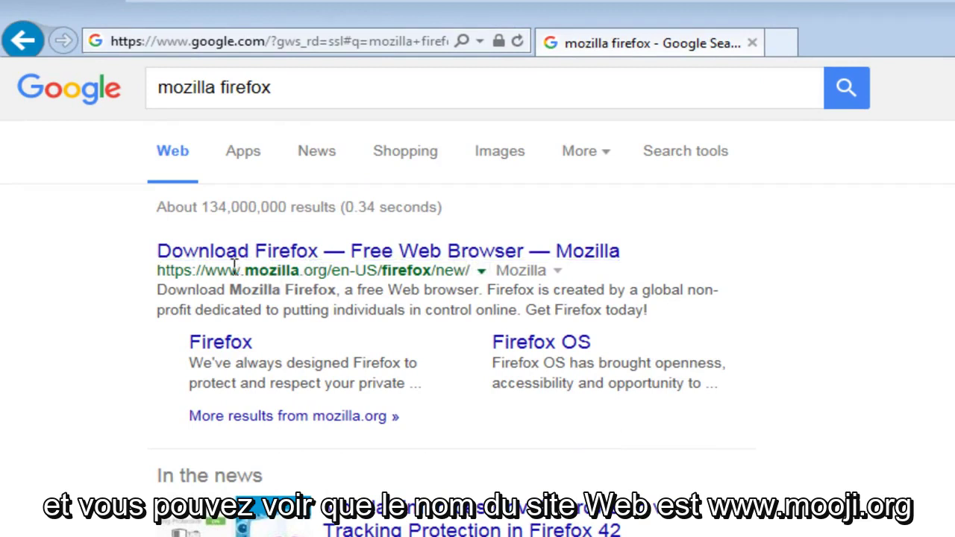
drag(204, 271, 329, 268)
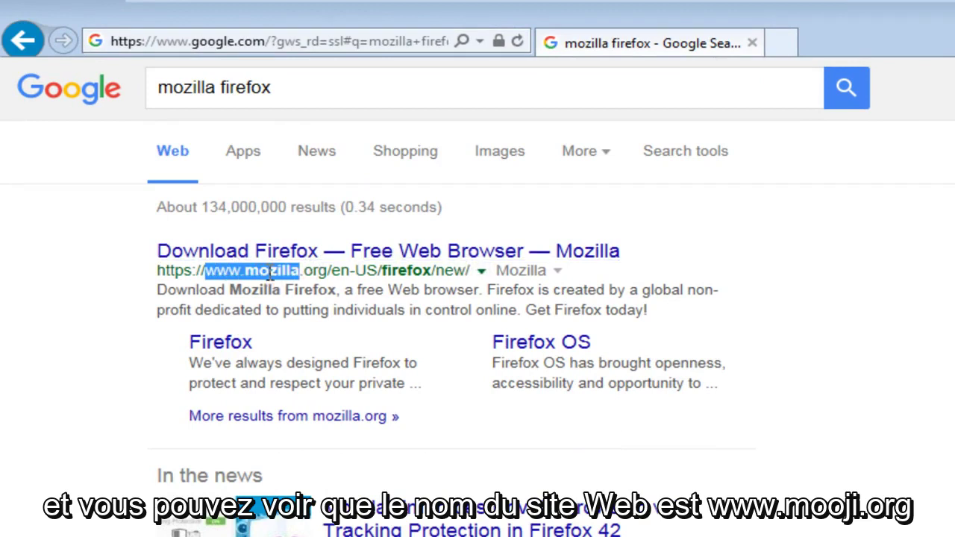
click(317, 271)
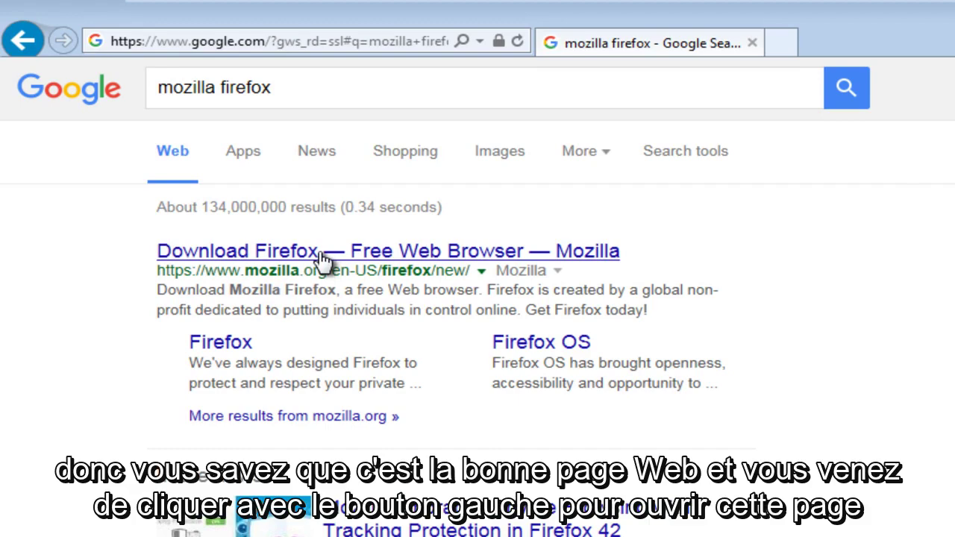
- Download the Firefox installer from mozilla.org's Download Firefox page and run it
click(323, 255)
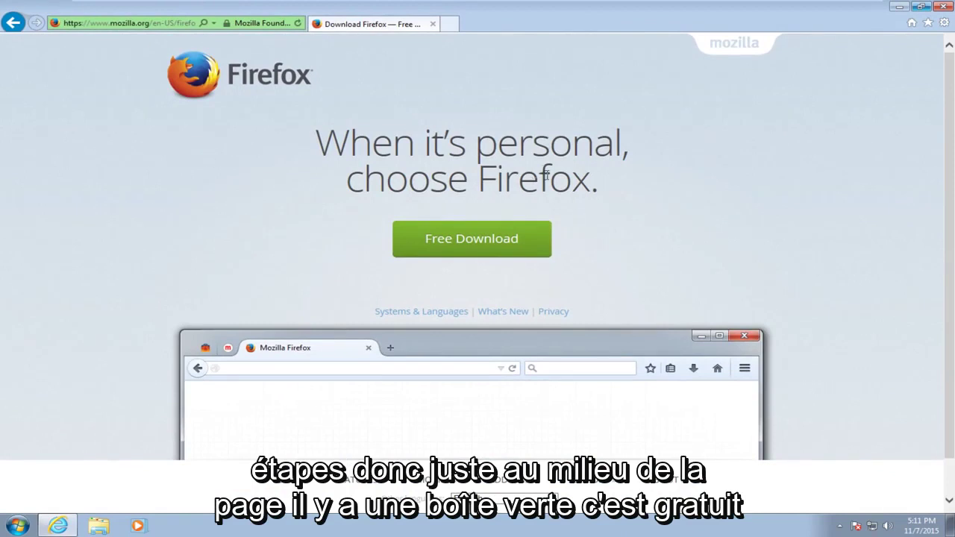
click(460, 246)
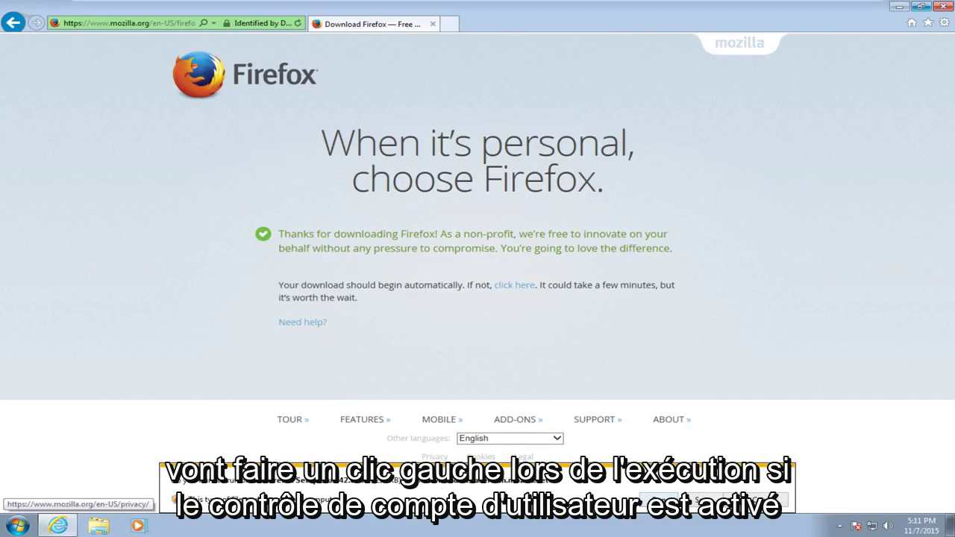
click(656, 500)
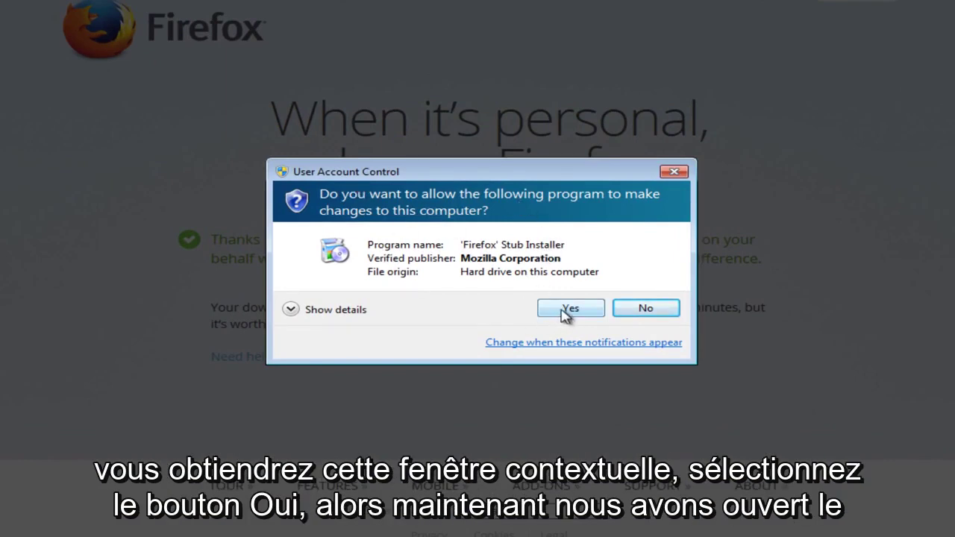
- Allow the installer to make changes, opt out of Firefox as default browser, and install
click(562, 309)
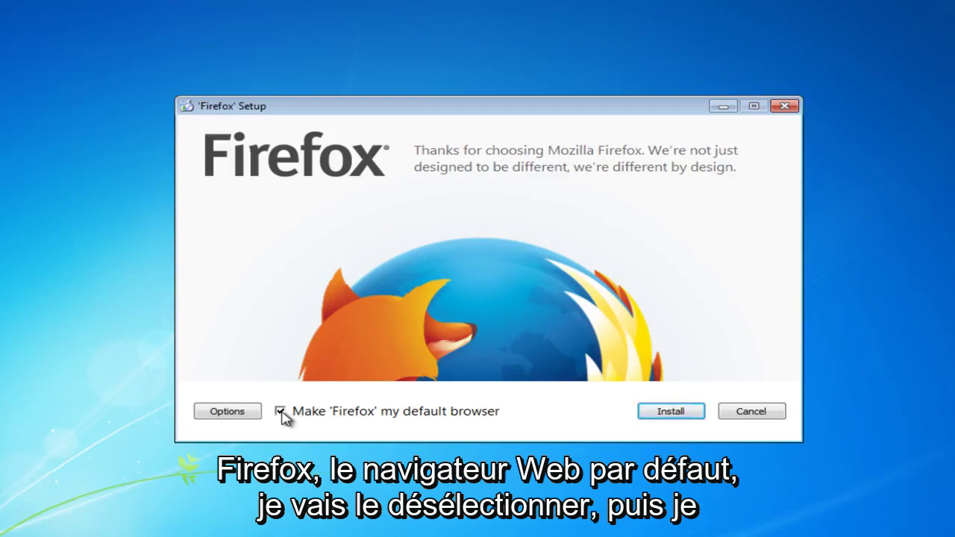
click(282, 411)
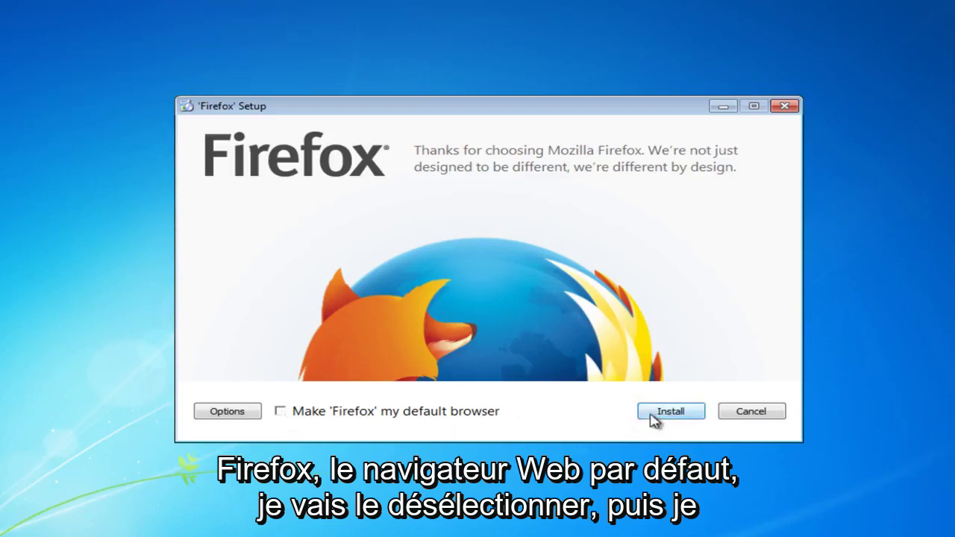
click(676, 416)
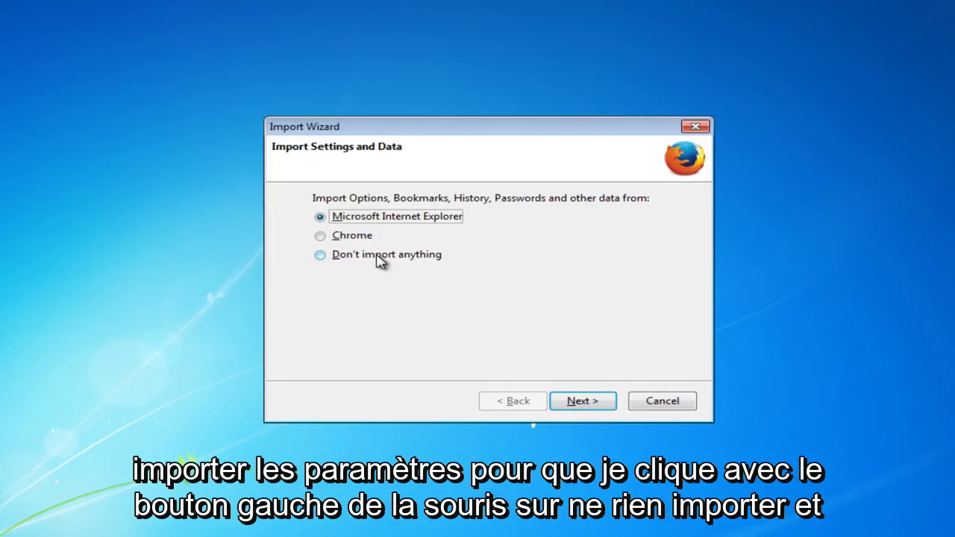
- Choose 'Don't import anything' in the Import Wizard and finish it
click(326, 258)
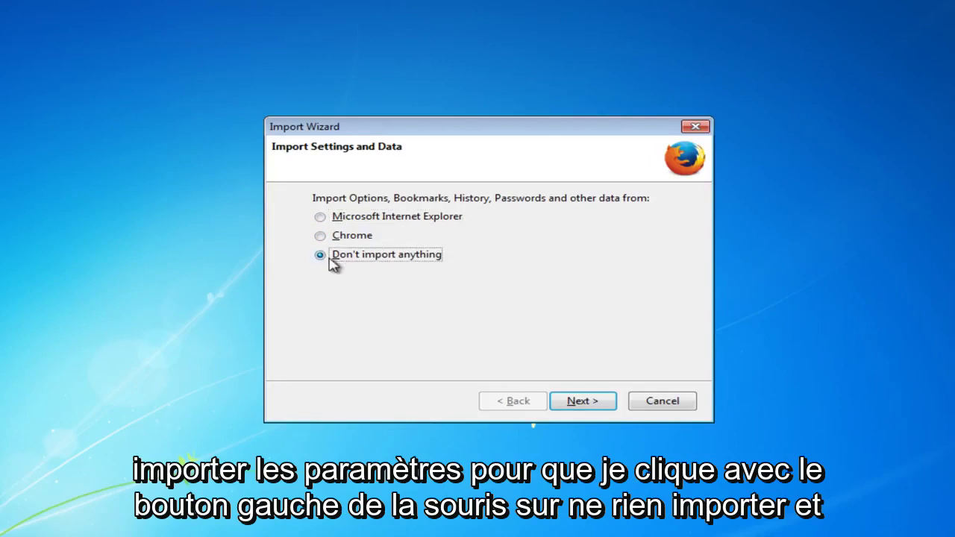
click(585, 403)
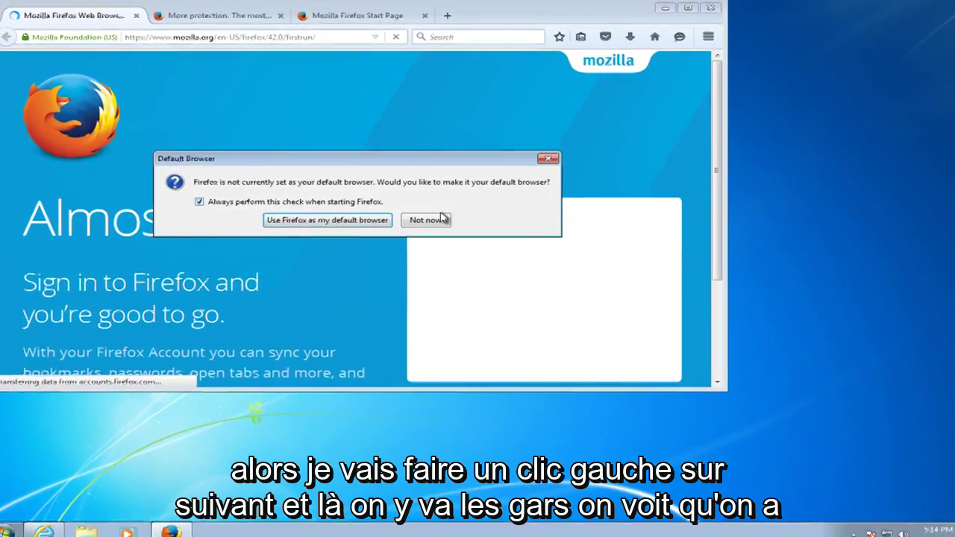
- Decline making Firefox the default browser, then close the maximized Firefox window
click(552, 158)
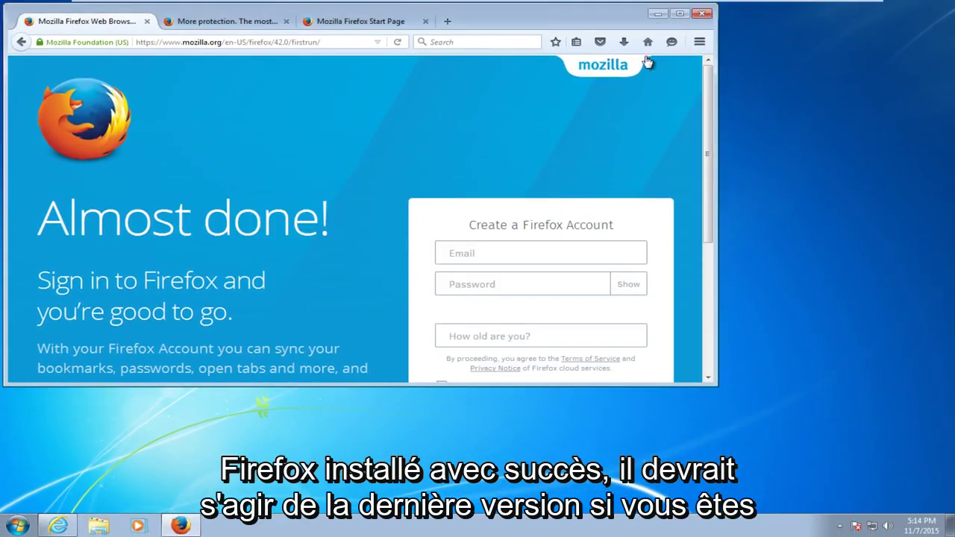
click(680, 12)
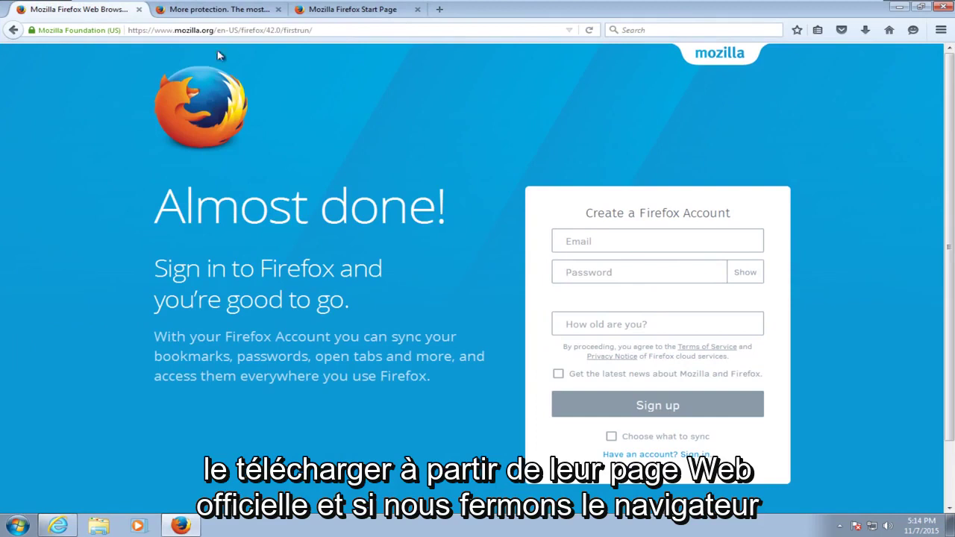
click(941, 6)
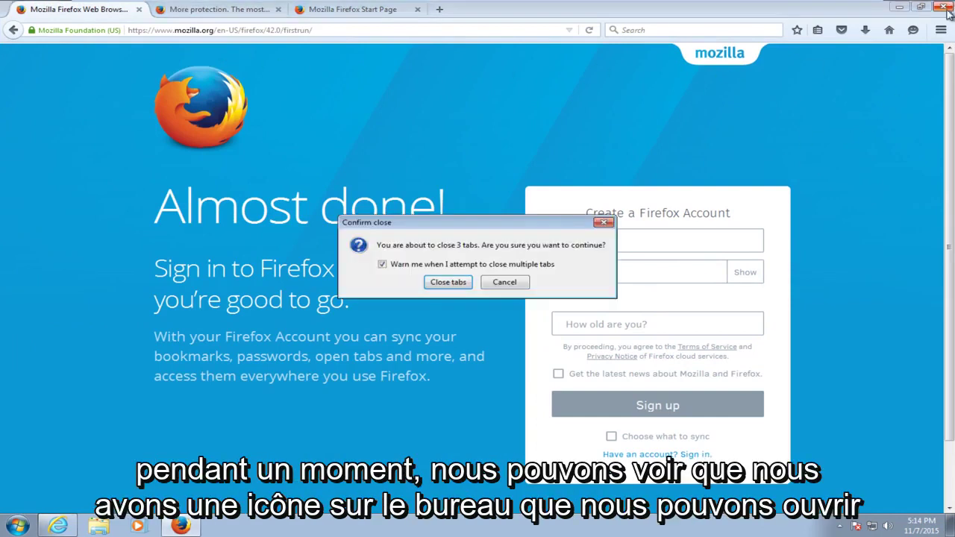
click(441, 286)
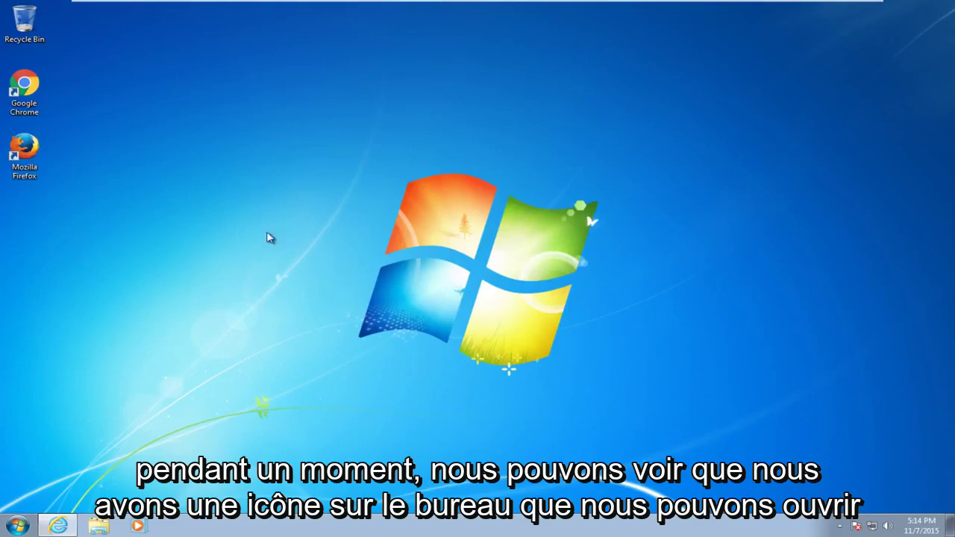
click(21, 152)
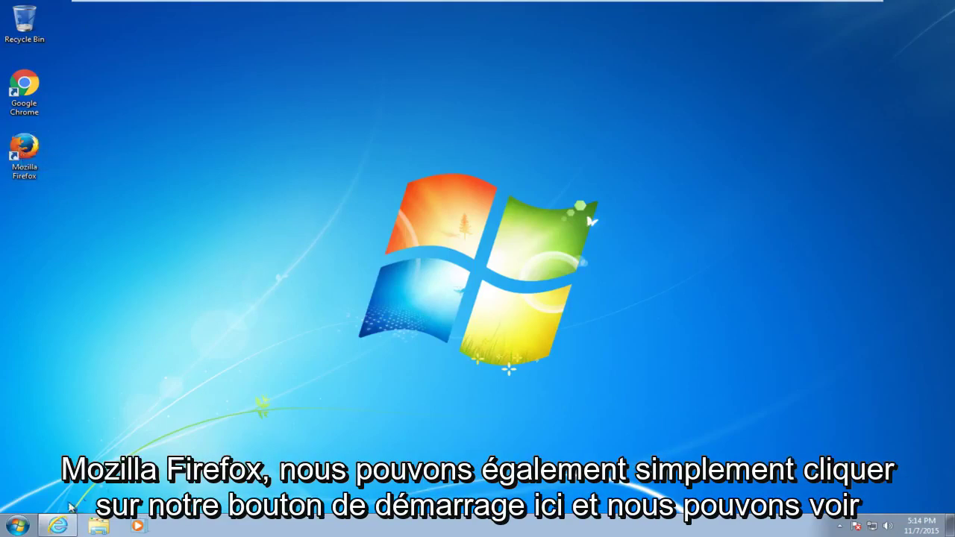
click(18, 526)
click(18, 526)
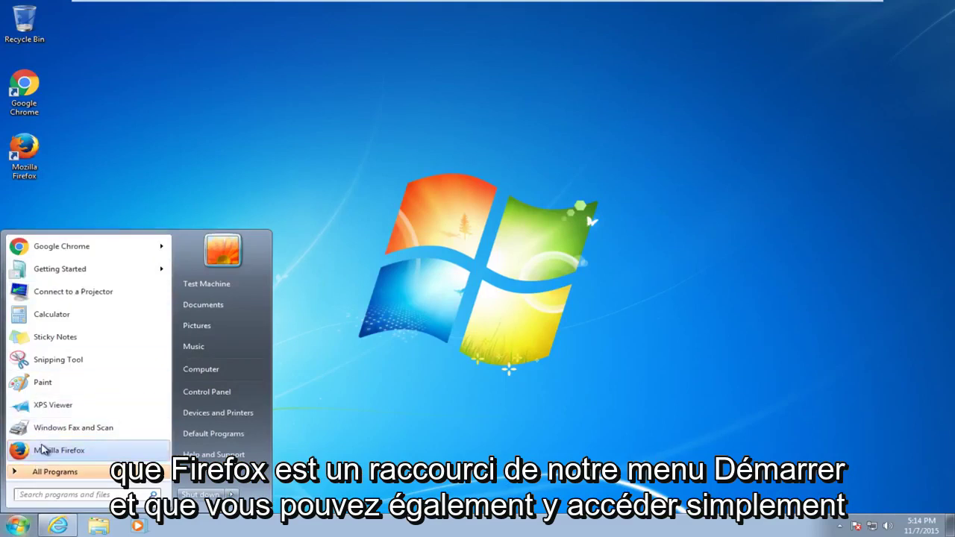
text(fire)
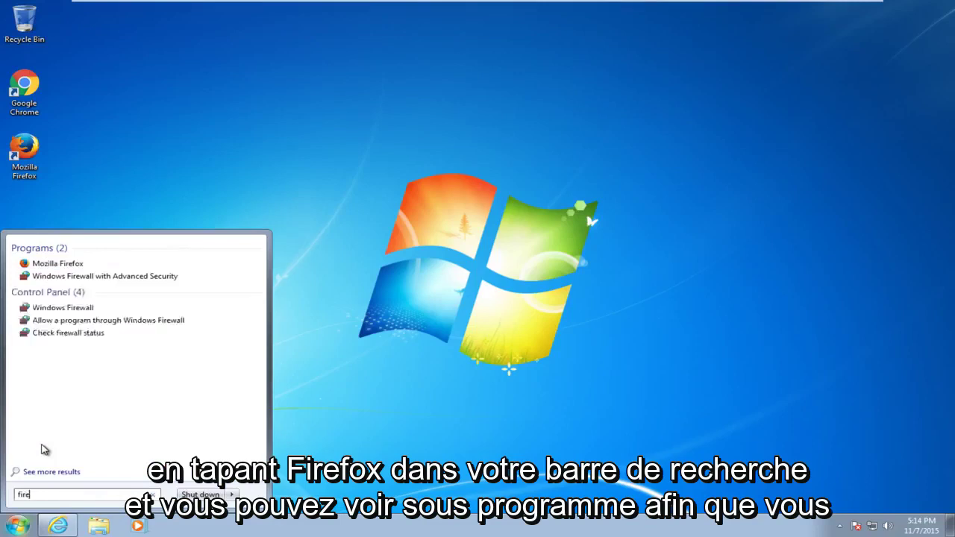
text(fox)
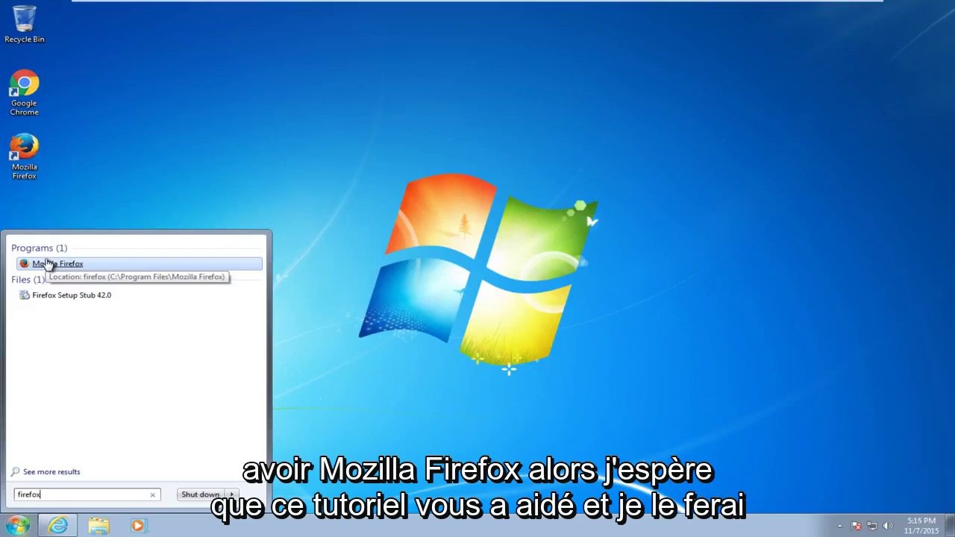
click(157, 200)
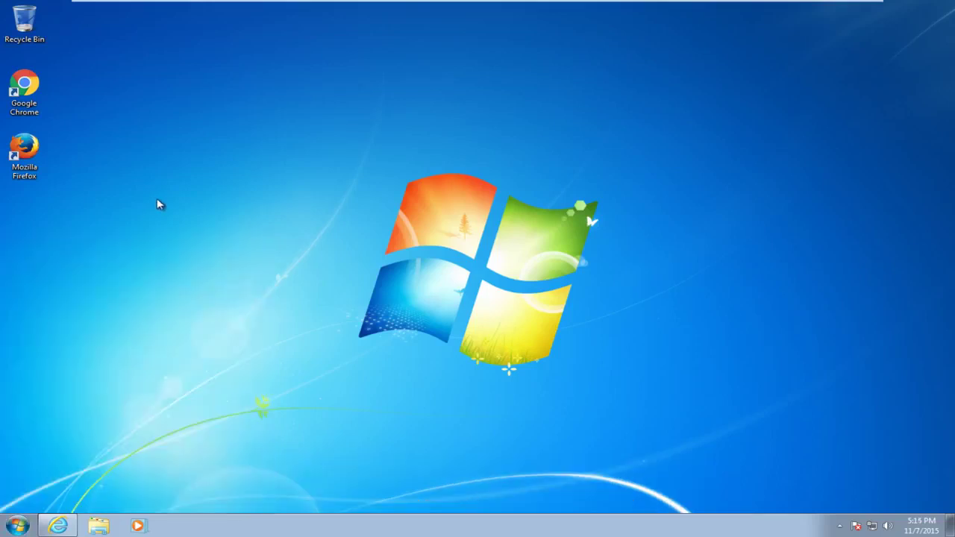